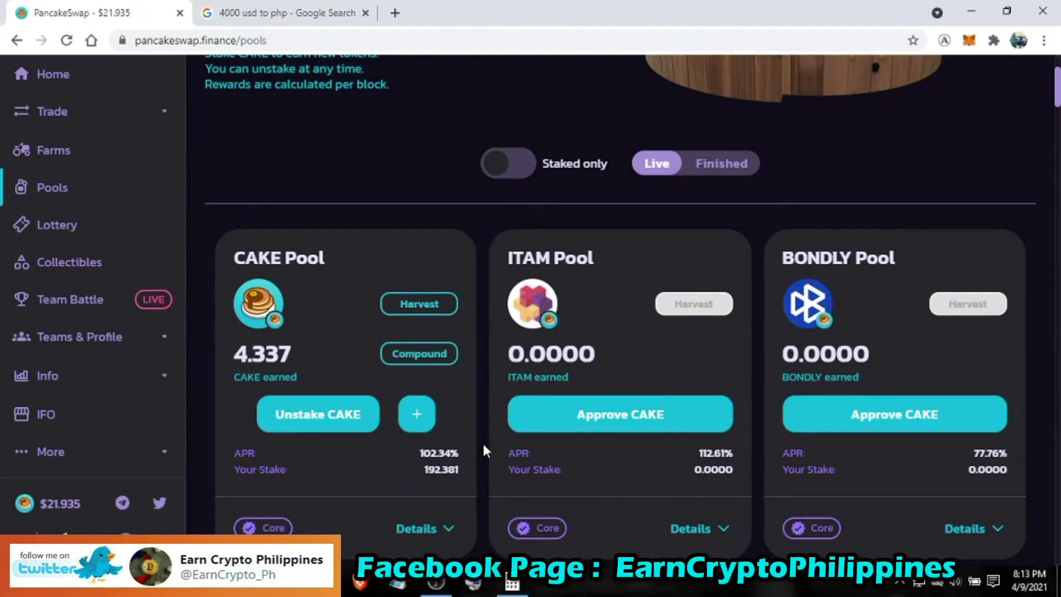
- Deposit 6.418 CAKE into the CAKE Pool and approve the staking transaction in MetaMask
click(417, 417)
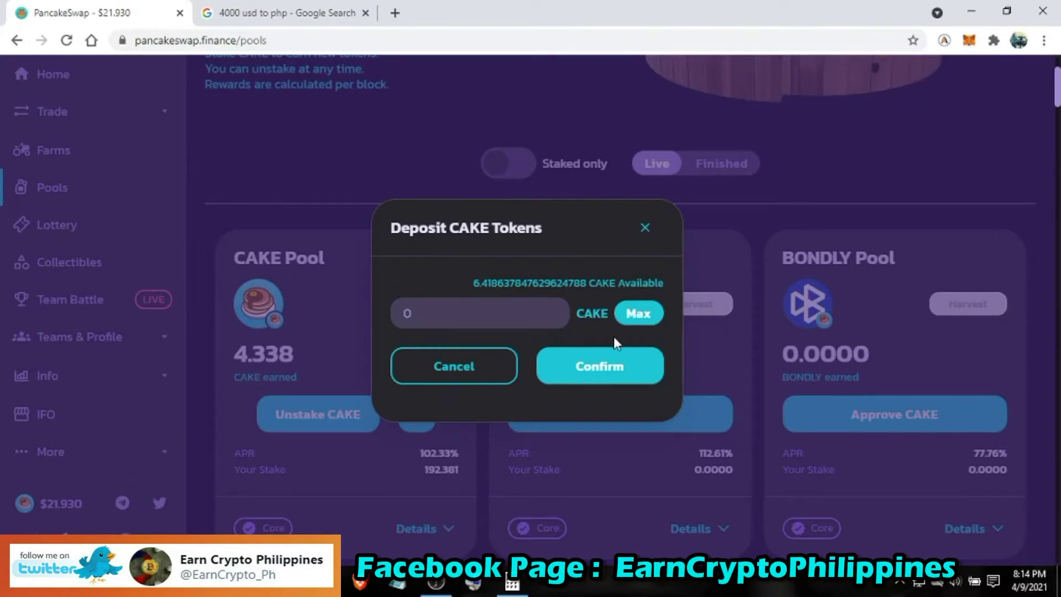
click(636, 314)
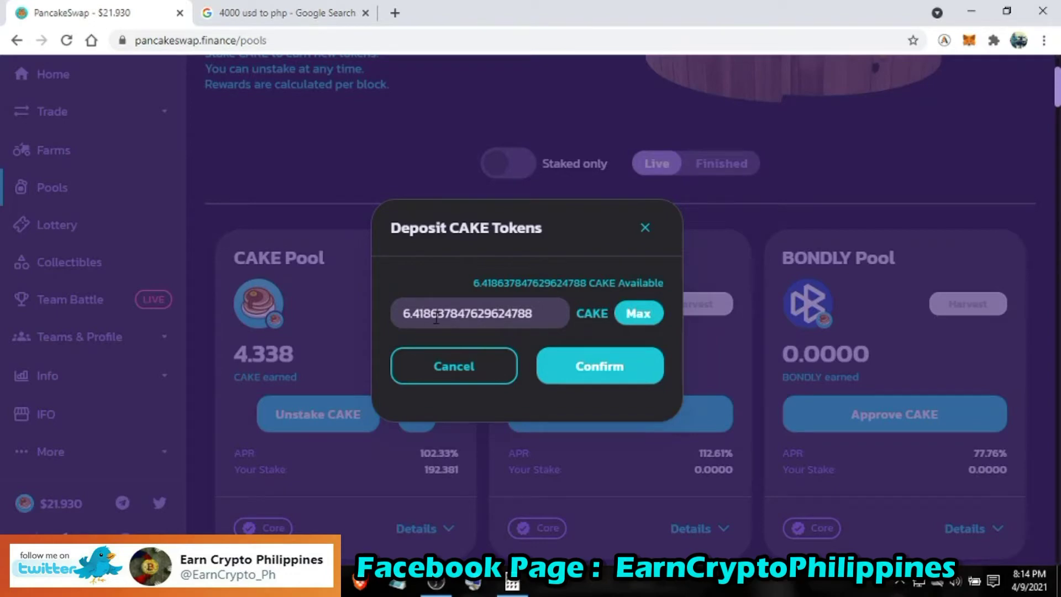
drag(434, 313, 542, 314)
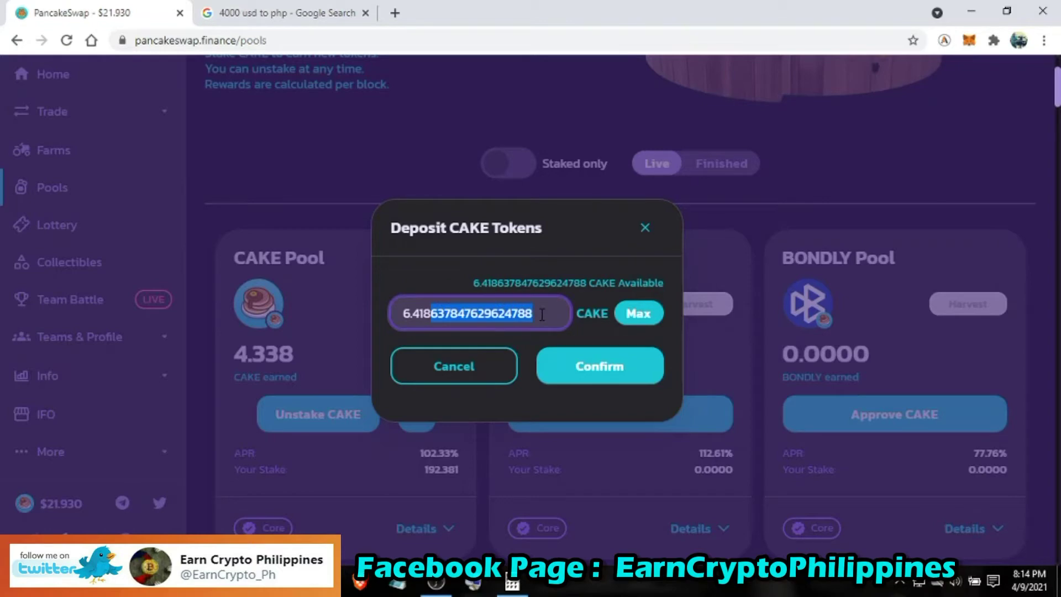
key(BackSpace)
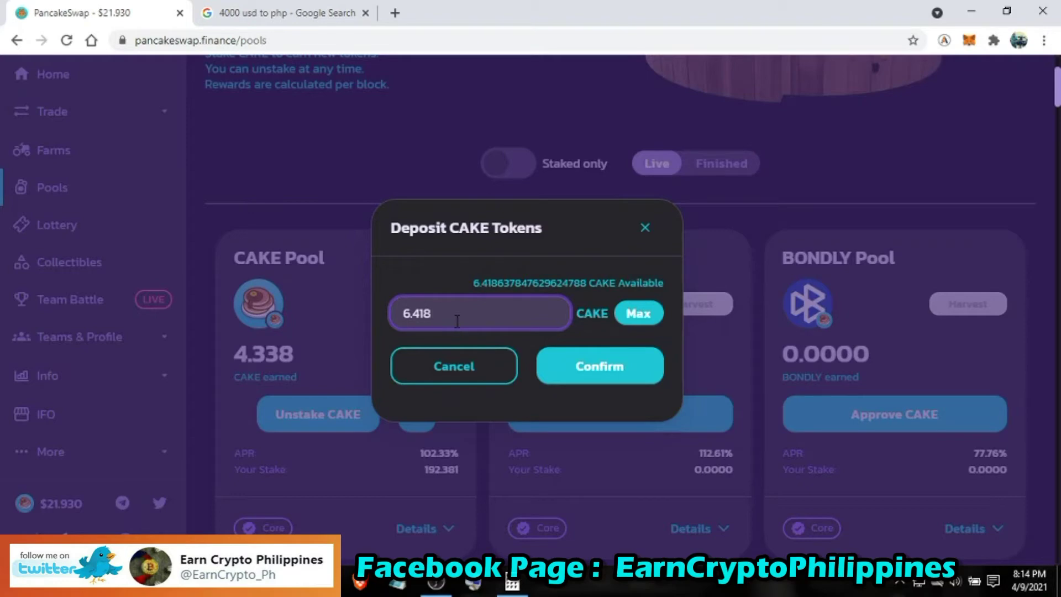
click(600, 379)
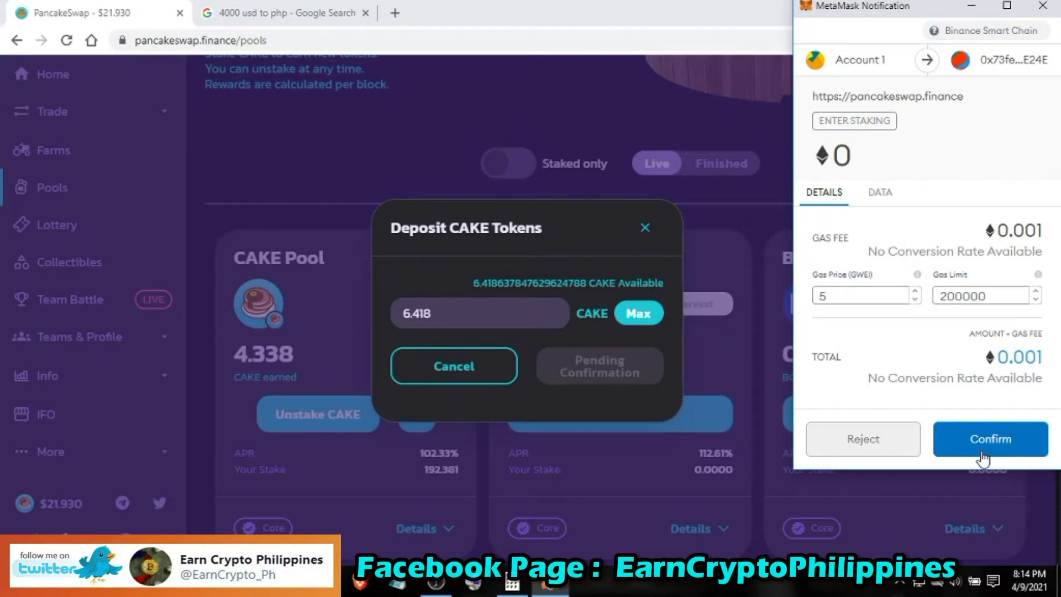
click(982, 452)
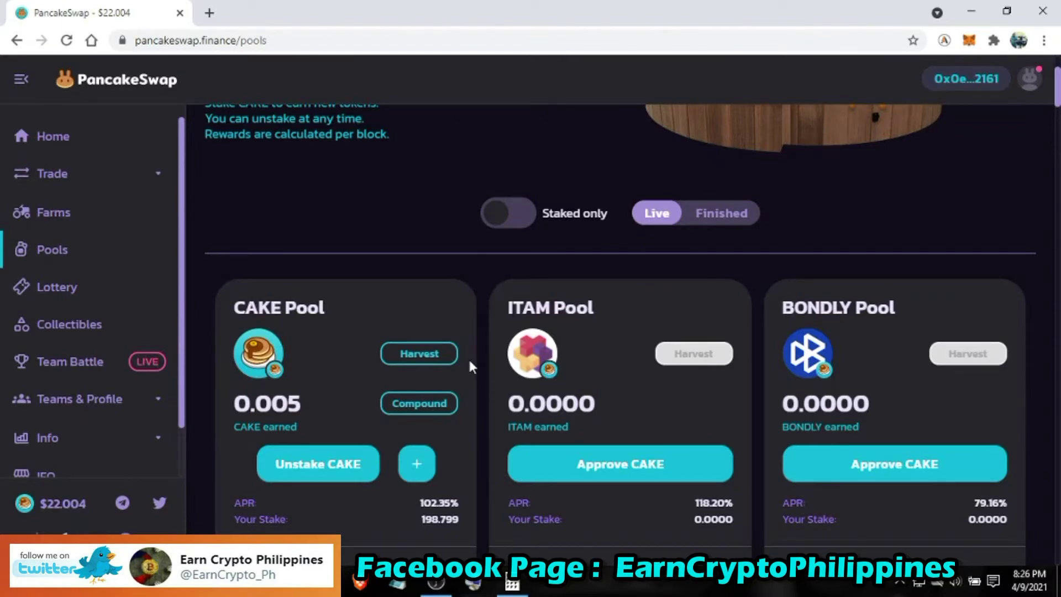
- Check the Cake token balance in the MetaMask wallet's asset list, and close the wallet
click(969, 40)
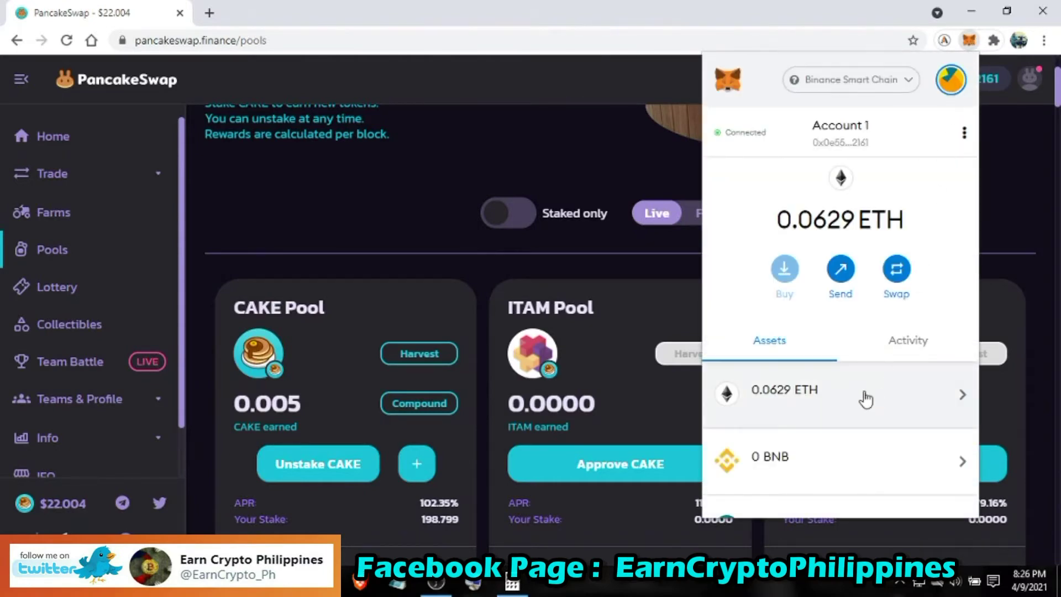
scroll(863, 399, down, 3)
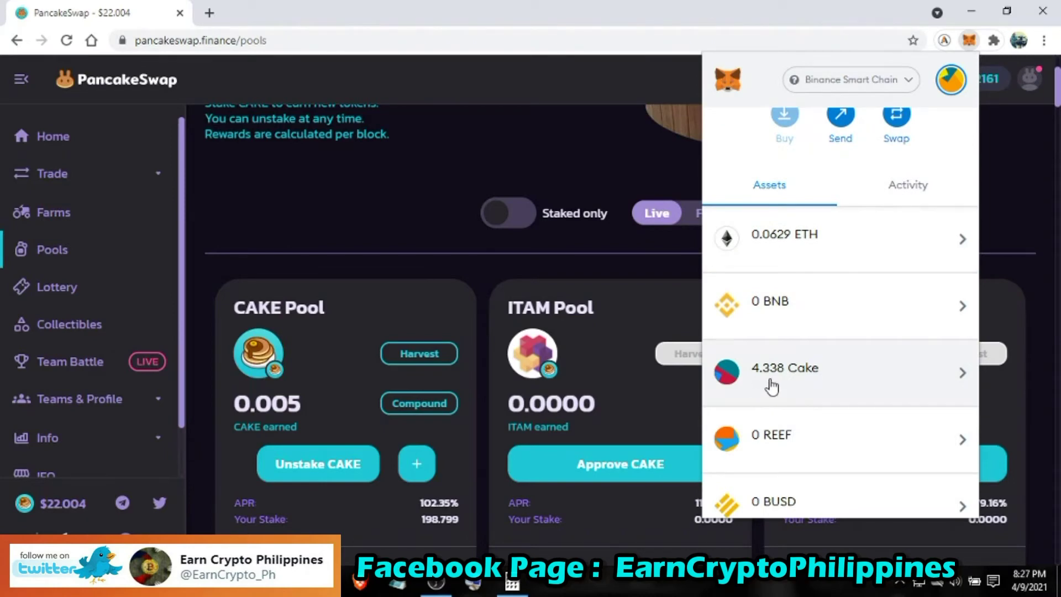
click(469, 478)
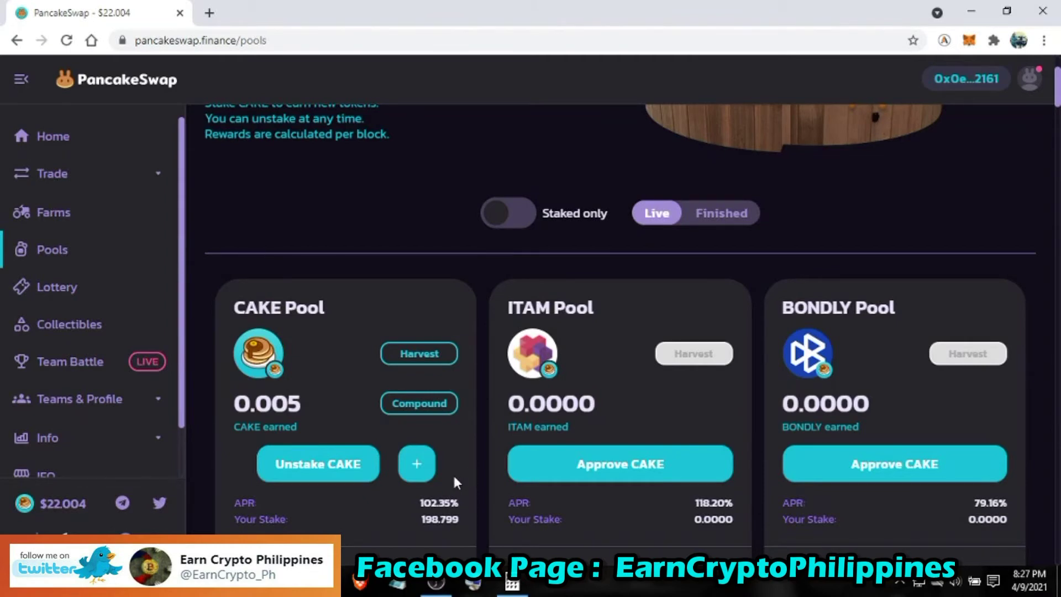
- Stake another 4.338 CAKE in the CAKE Pool and approve the transaction in MetaMask
click(417, 469)
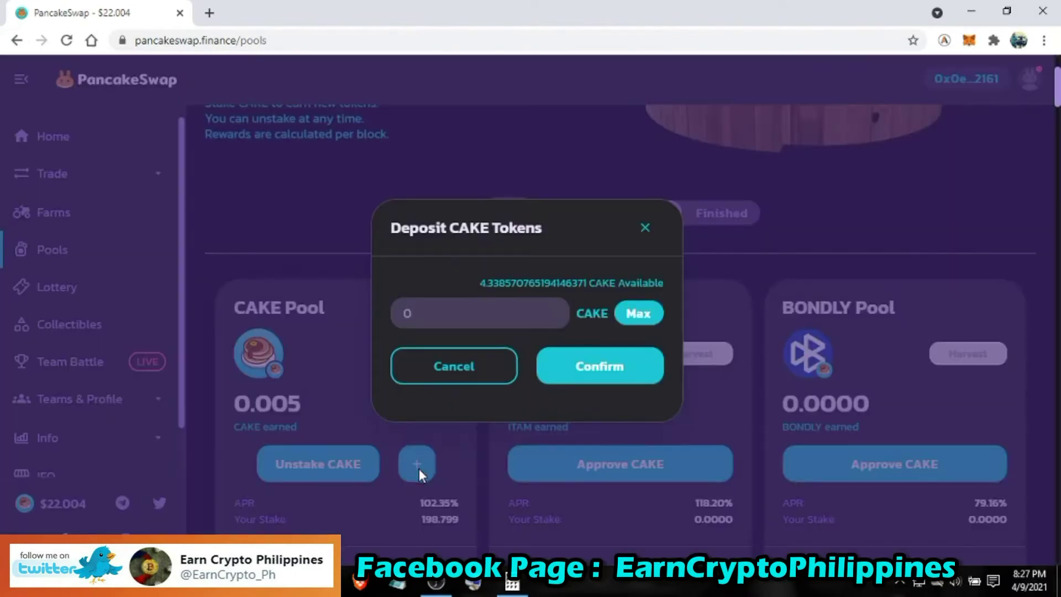
click(638, 313)
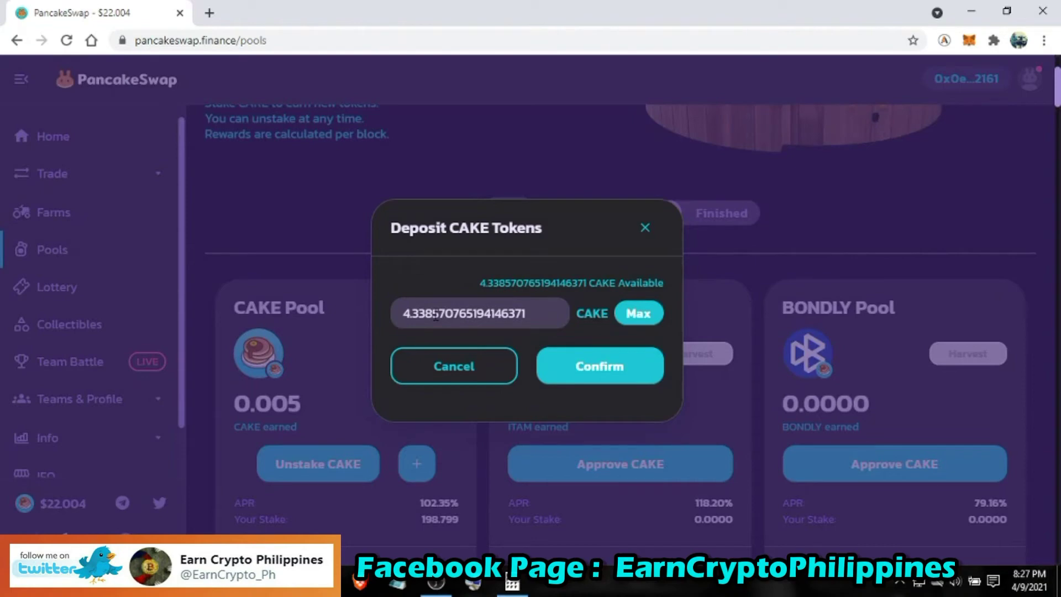
drag(436, 315, 556, 319)
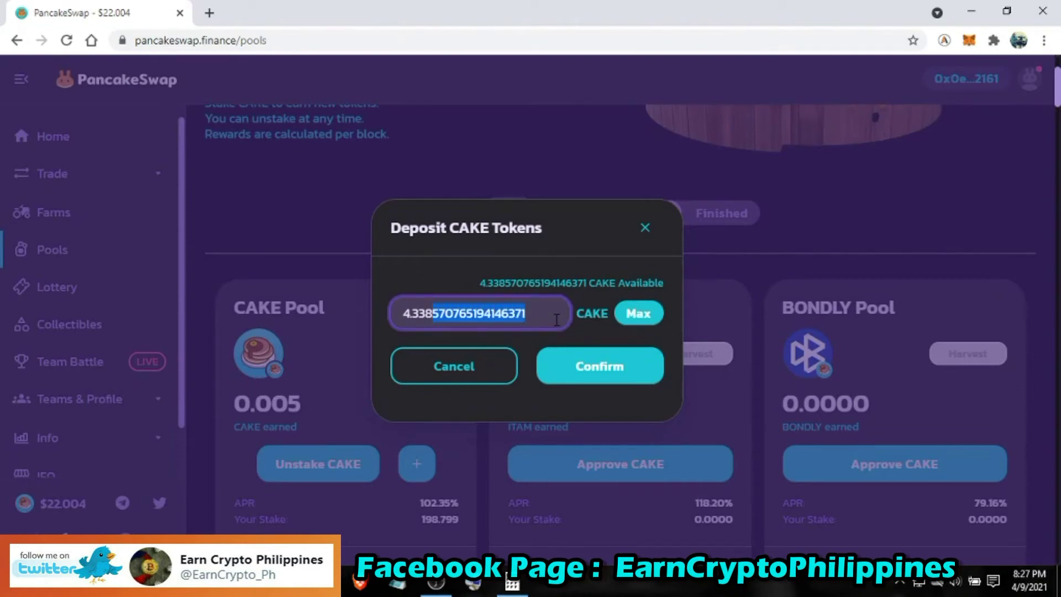
key(BackSpace)
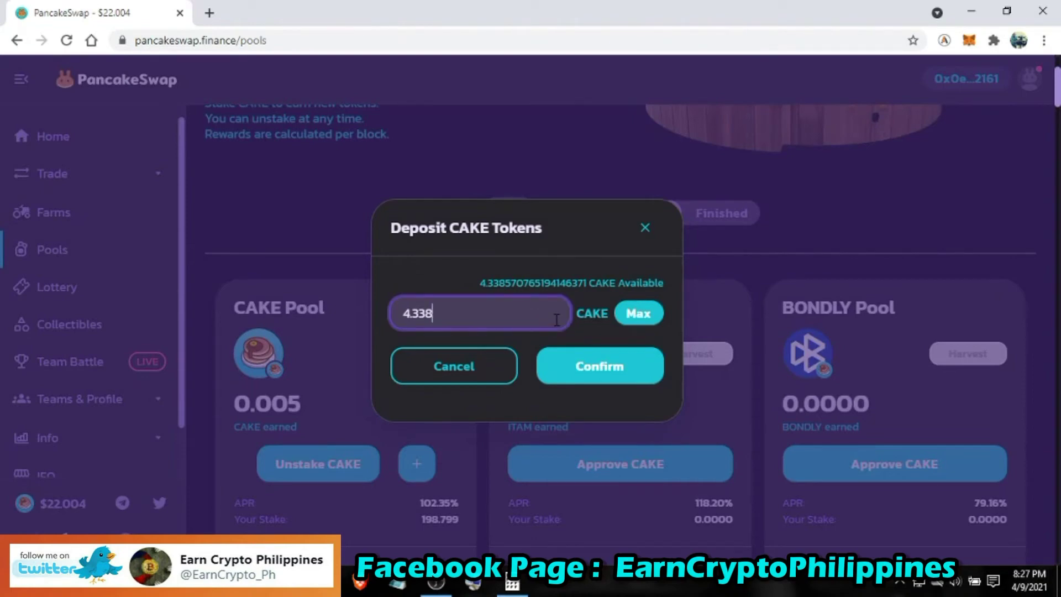
click(580, 377)
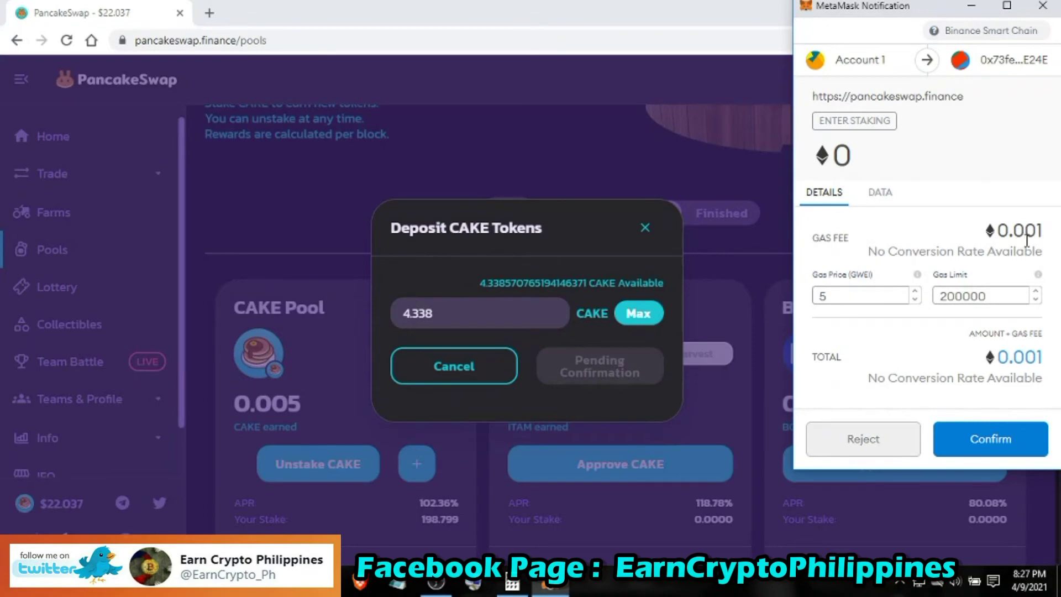
click(990, 442)
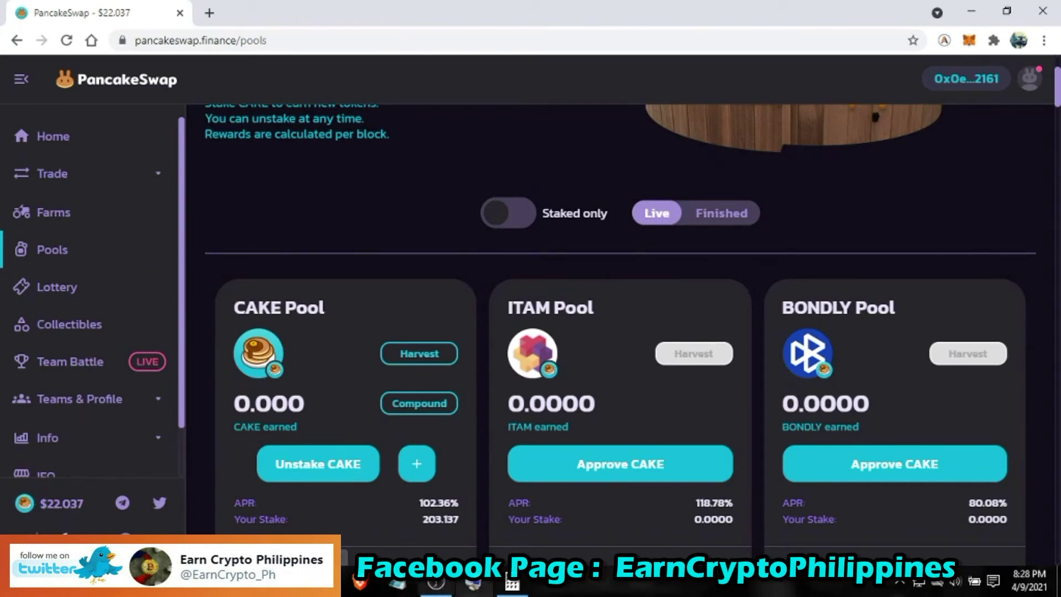
- Switch to Calculator, multiply the staked 203.137 CAKE by the token price 22.037, and return to the PancakeSwap pools page
click(512, 584)
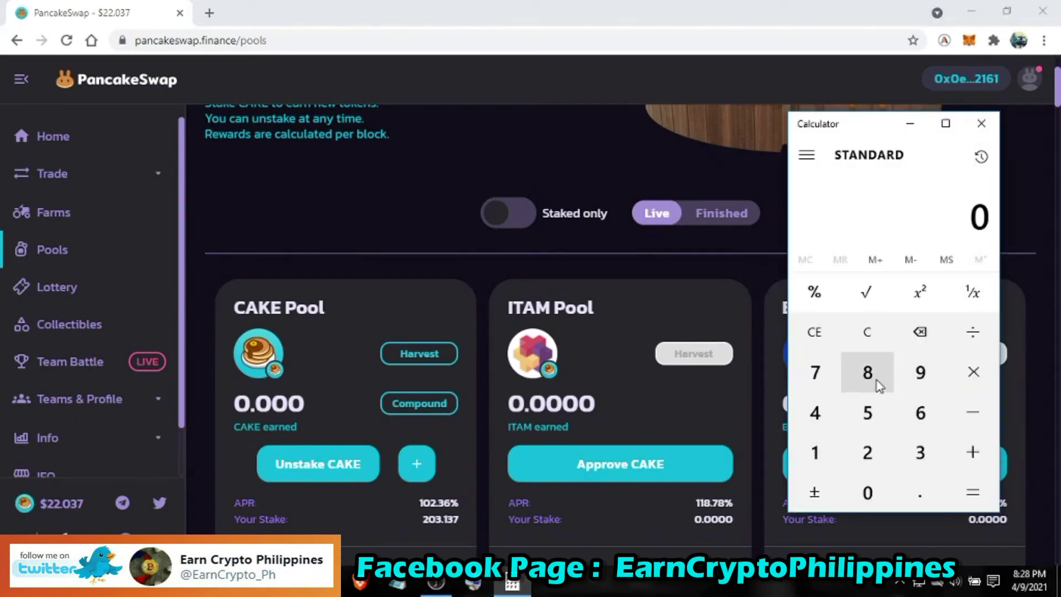
click(866, 457)
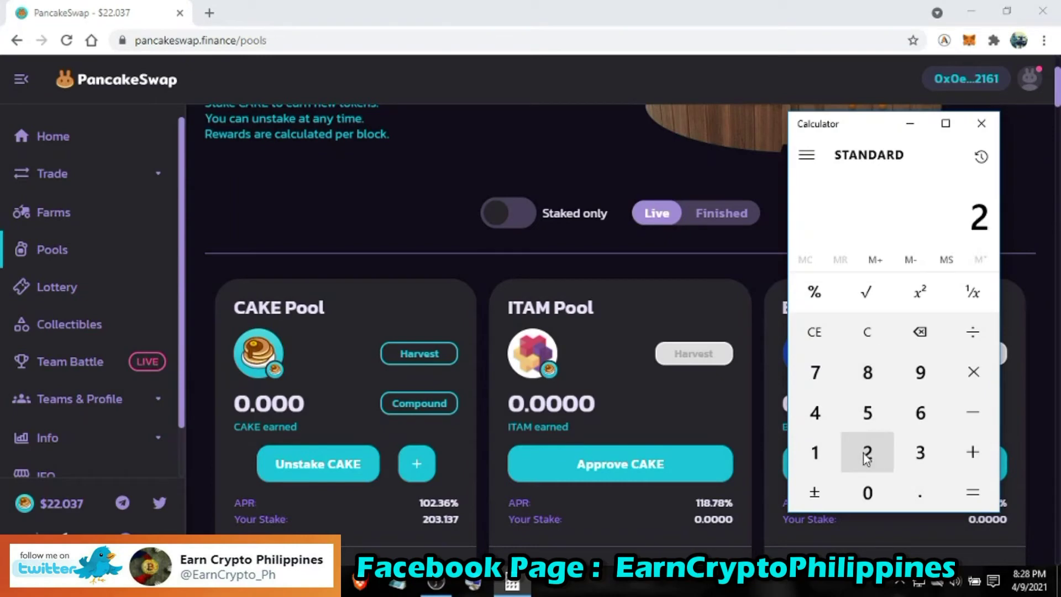
click(867, 489)
click(920, 455)
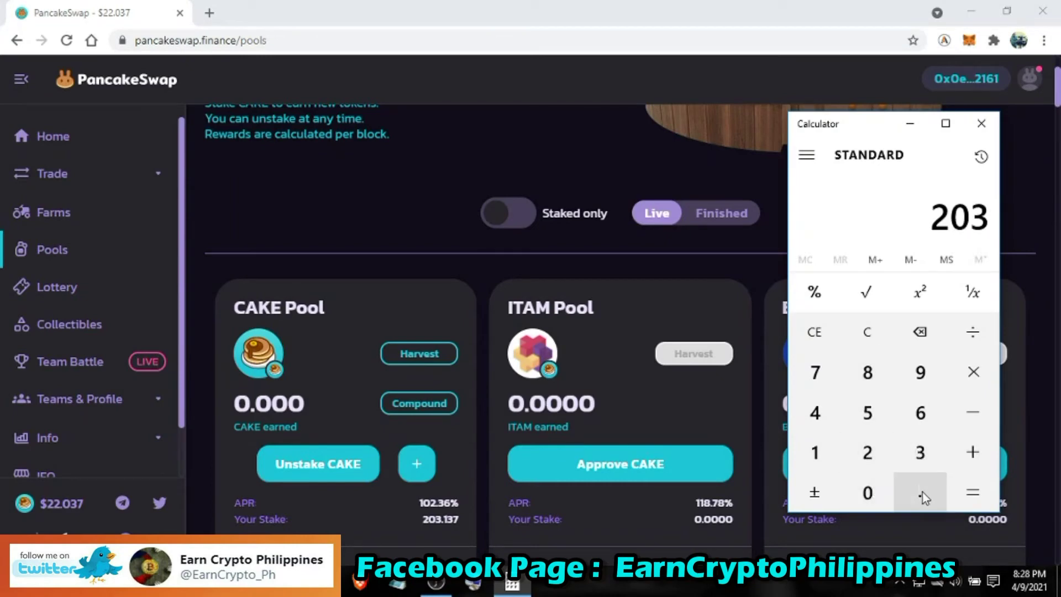
click(920, 492)
click(823, 465)
click(908, 463)
click(816, 376)
click(979, 370)
click(876, 455)
click(876, 455)
click(918, 493)
click(882, 496)
click(920, 451)
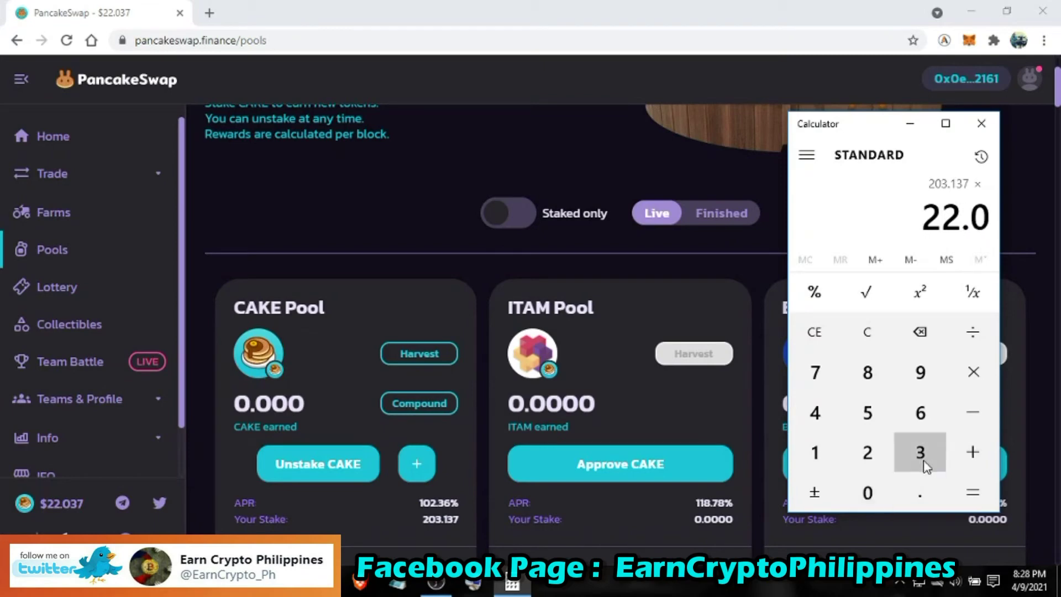
click(814, 372)
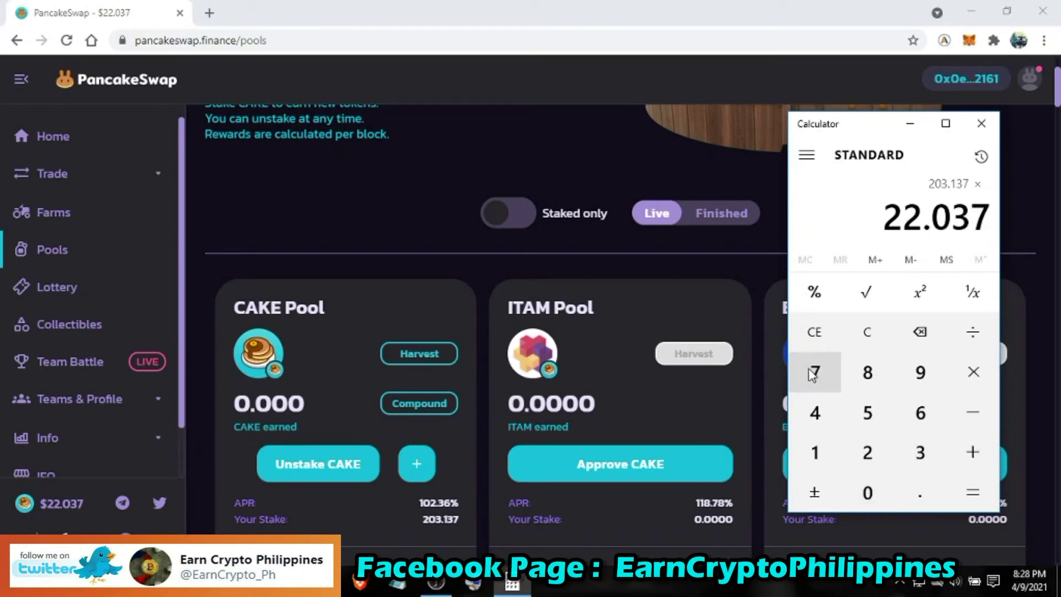
click(972, 495)
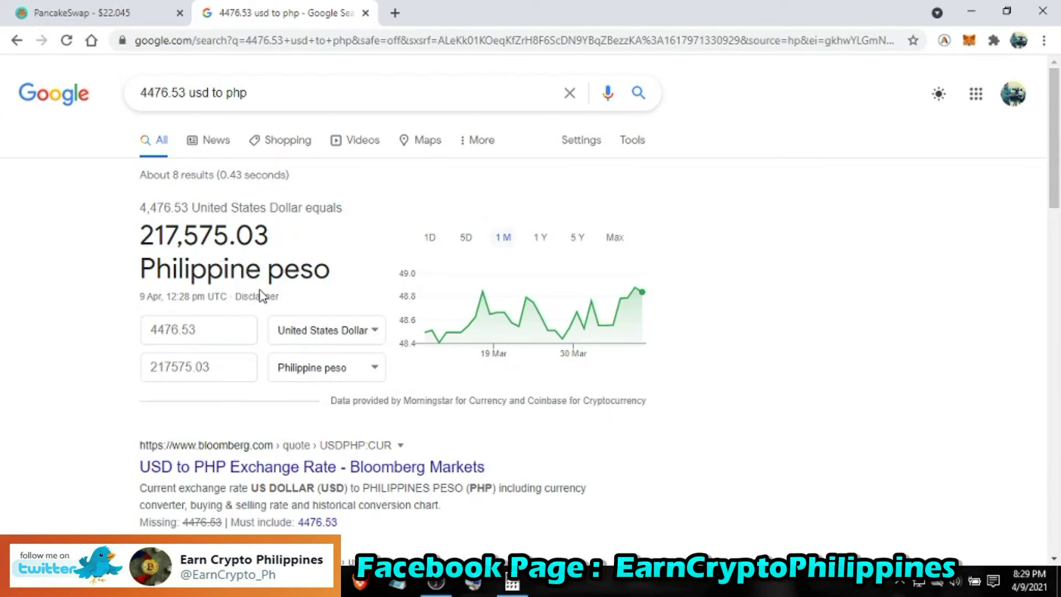
click(114, 20)
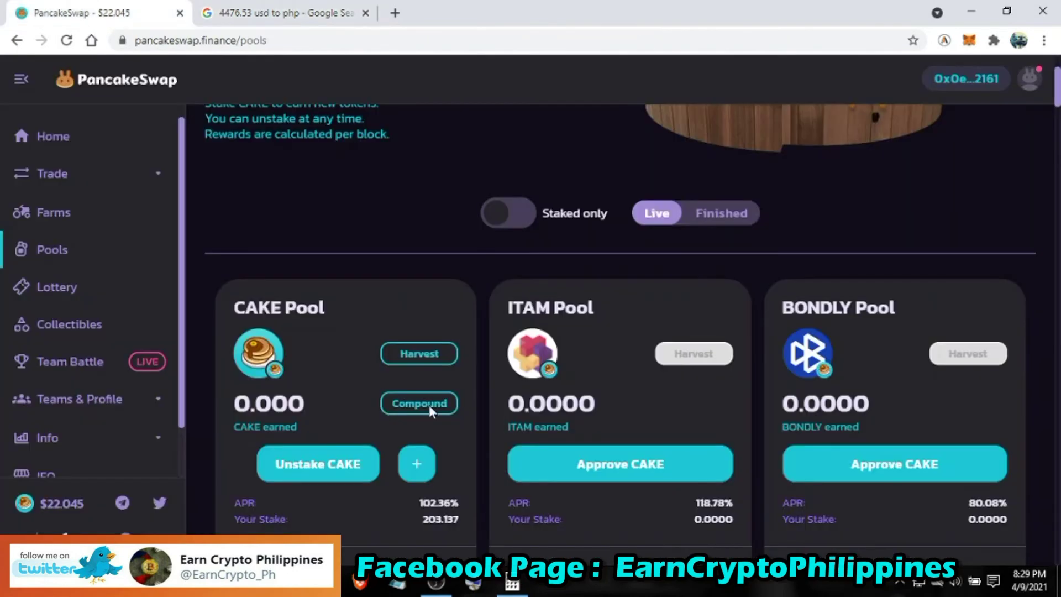